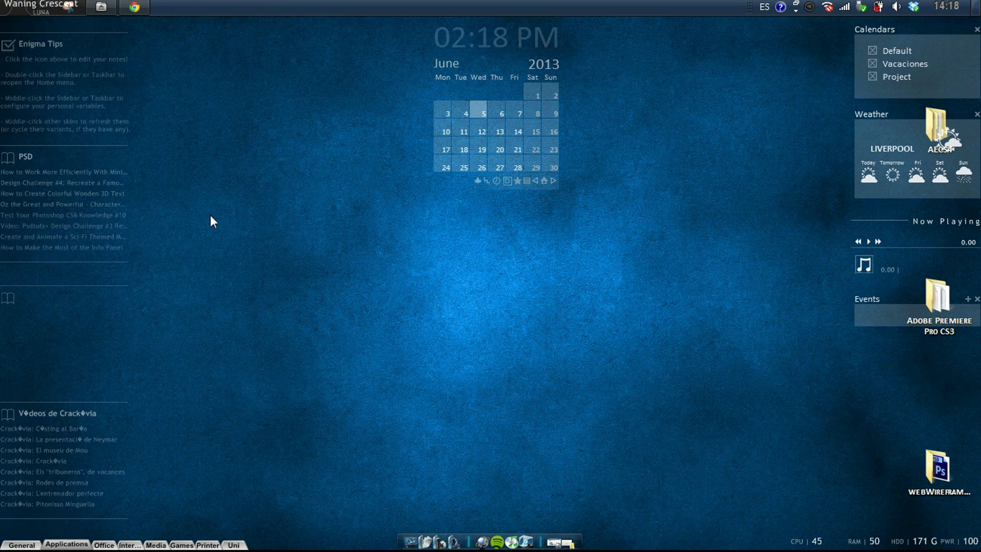
Step: Restore the Chrome window showing dimixworld.webs.com over the desktop
left_click(123, 2)
left_click(124, 3)
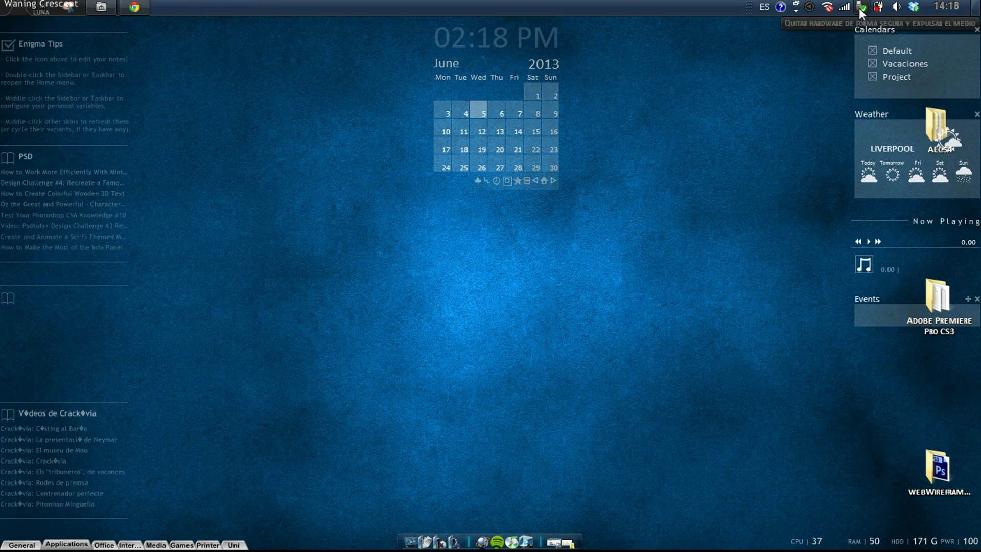
left_click(139, 7)
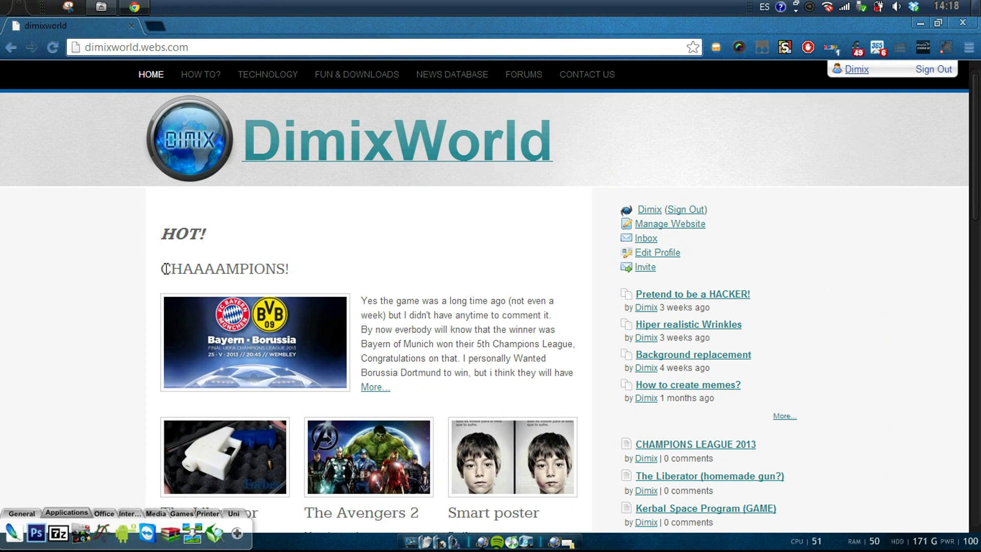
Step: Search Google for 'motionjoy' in a new tab and open the official MotioninJoy site
left_click(353, 75)
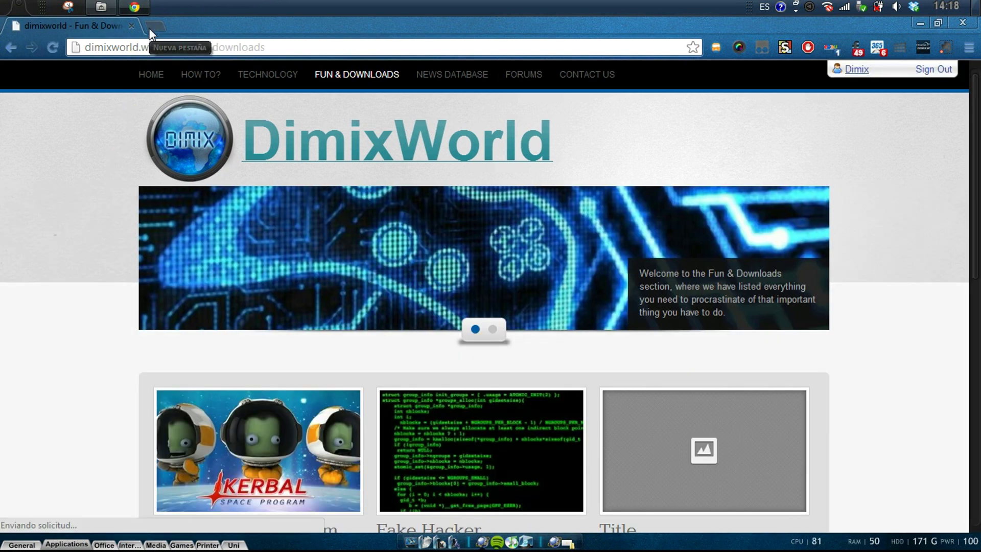
left_click(149, 29)
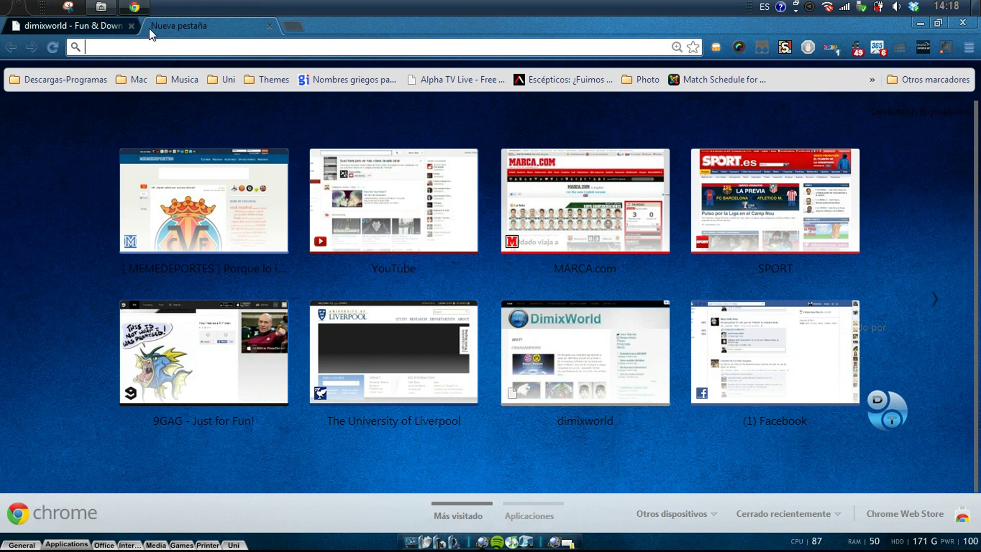
type("motionjoy")
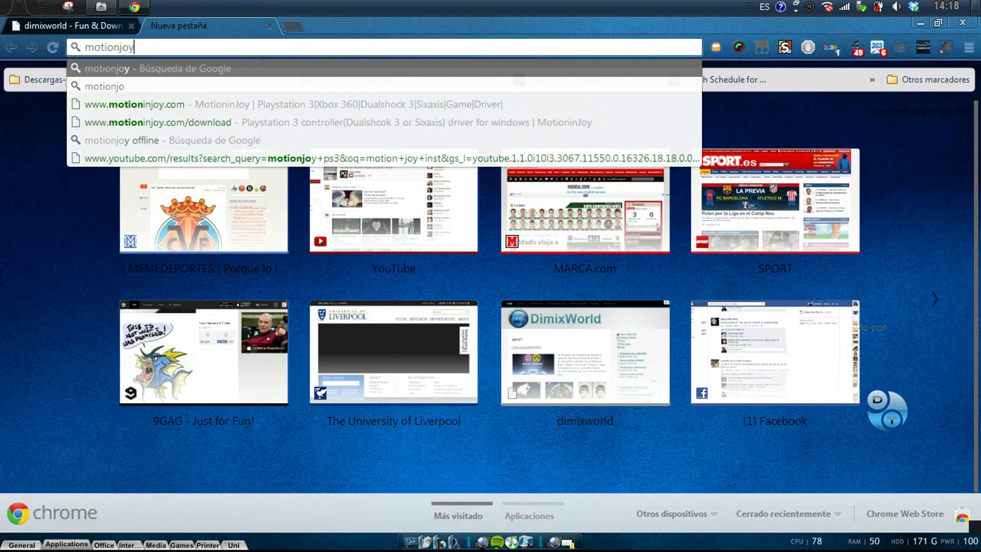
key("Return")
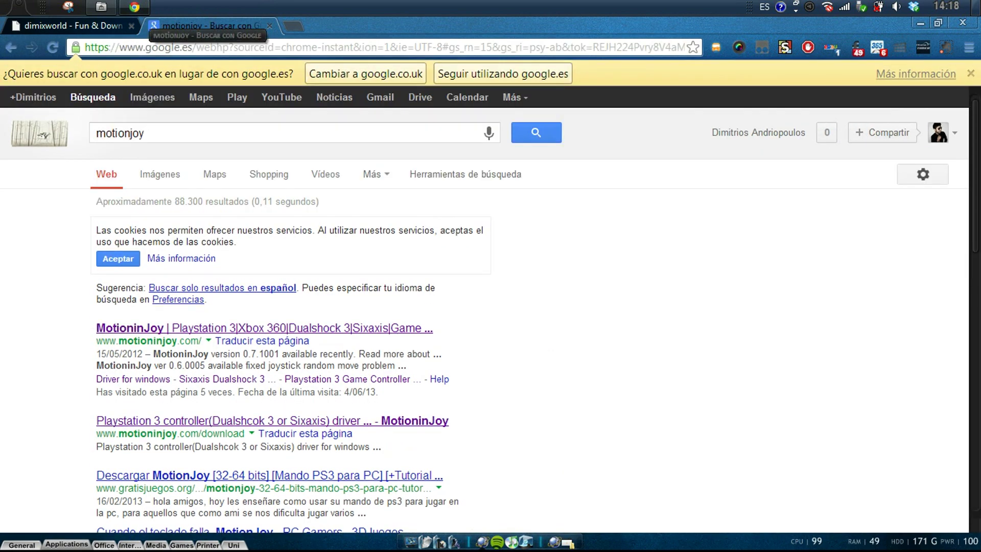
left_click(127, 330)
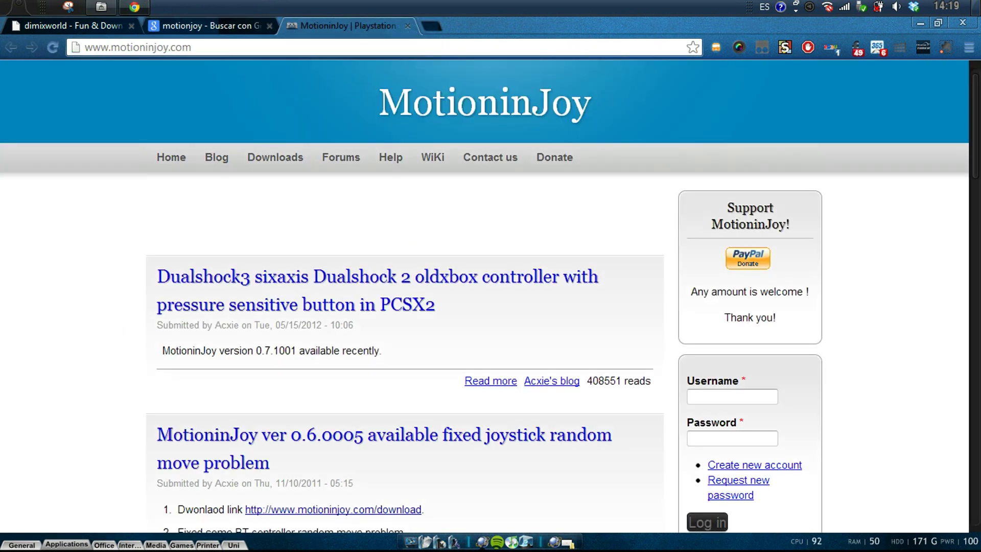
Step: Start downloading the version 0.7.0000 driver from the MotioninJoy download page
left_click(273, 162)
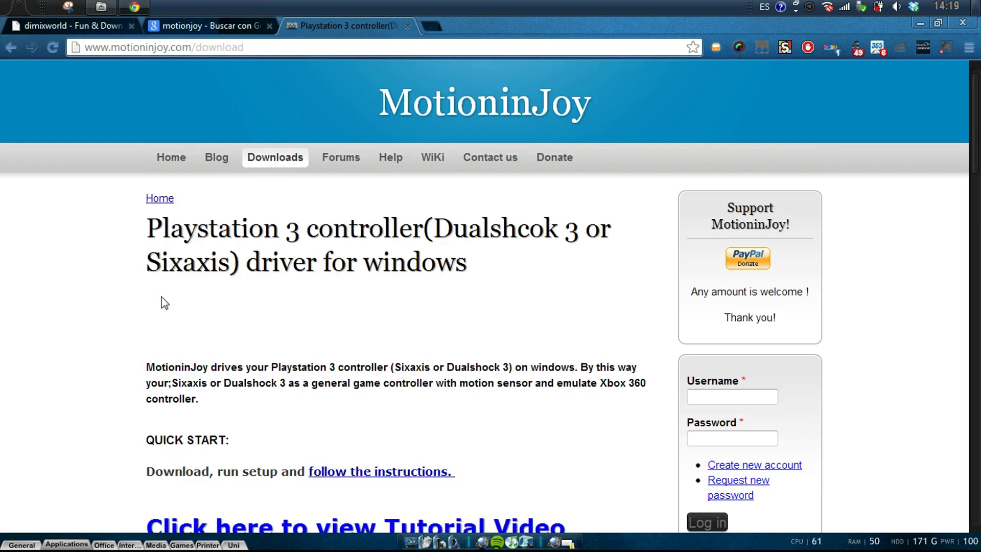
scroll(163, 311, "down", 4)
scroll(170, 319, "down", 5)
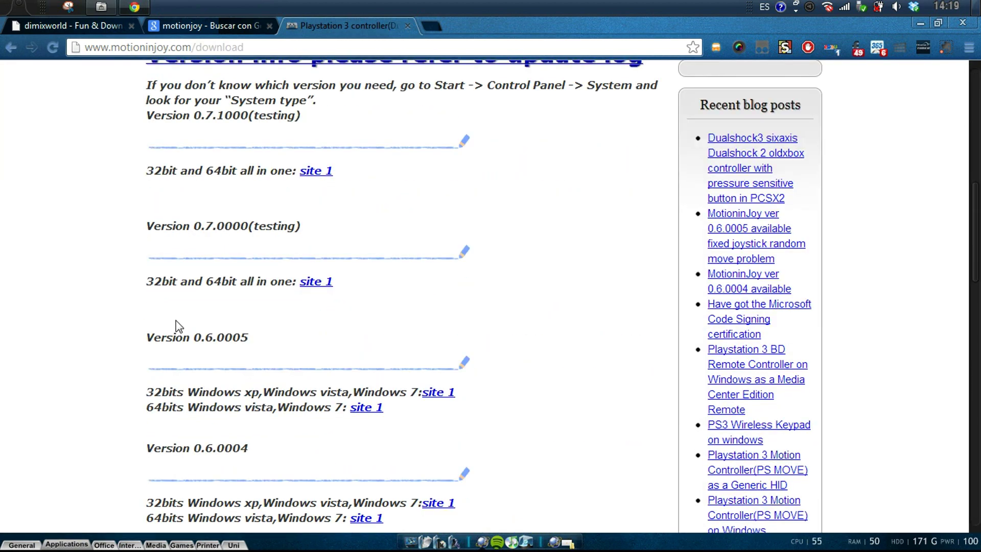
left_click(320, 285)
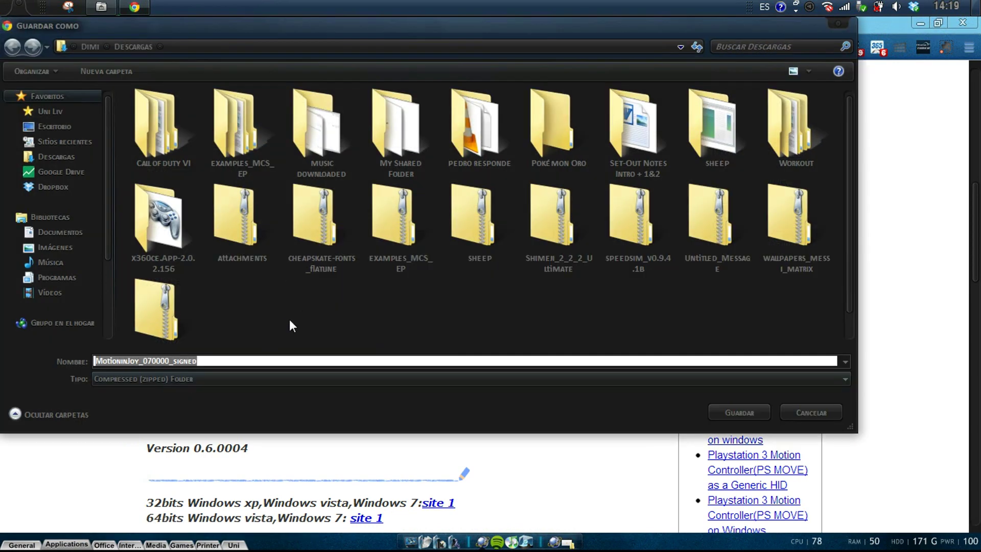
Step: Cancel saving the driver zip in the Guardar como dialog
left_click(292, 316)
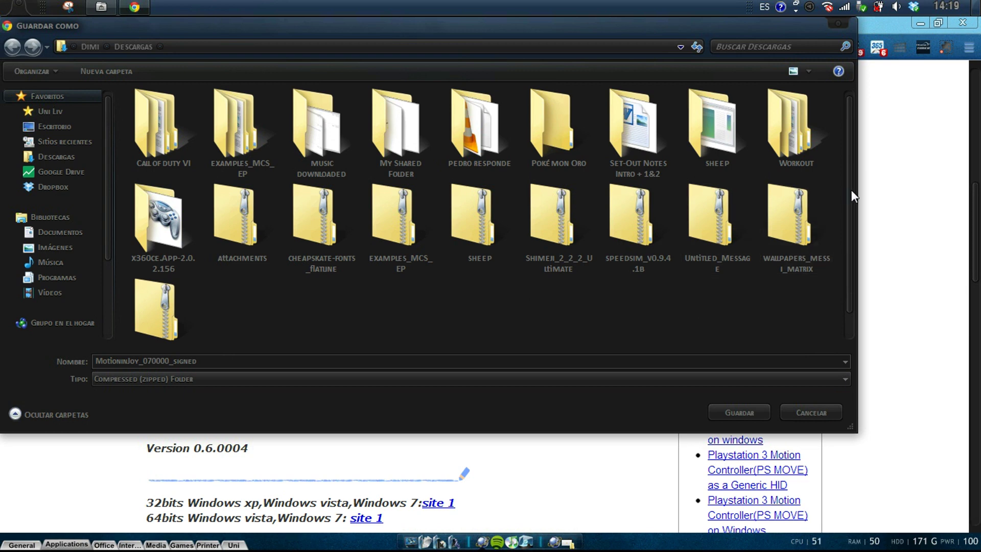
left_click_drag(850, 190, 845, 214)
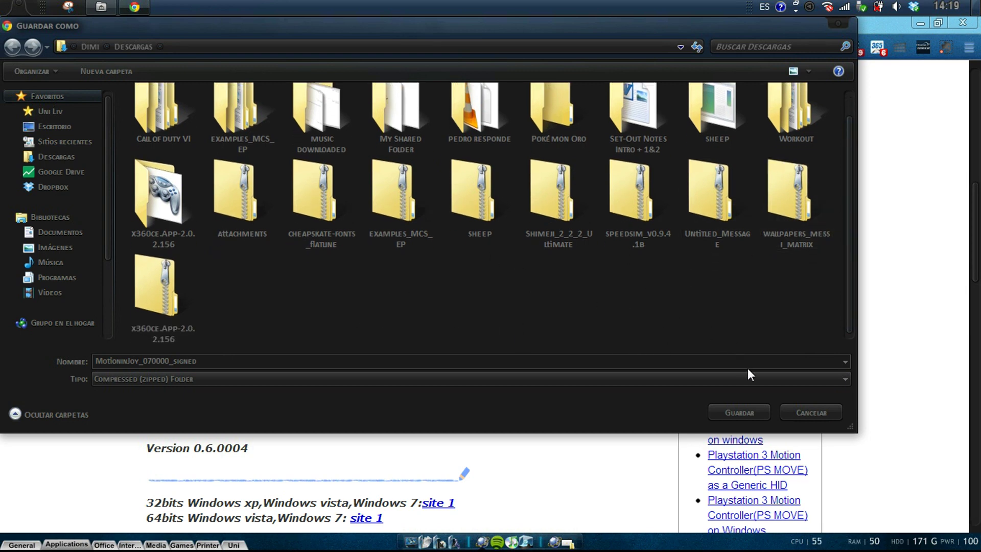
left_click(823, 418)
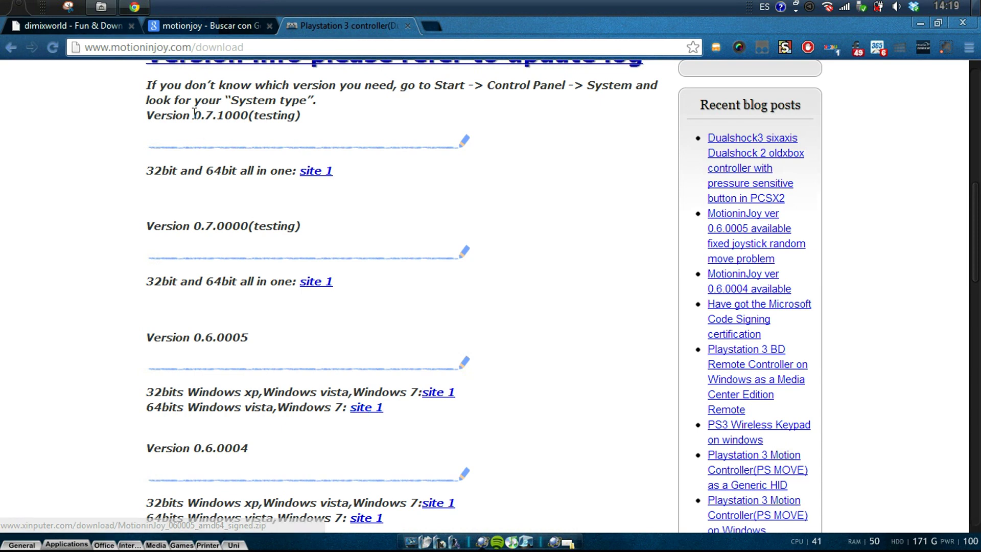
Step: Close the Google search results and MotioninJoy download tabs
left_click(165, 30)
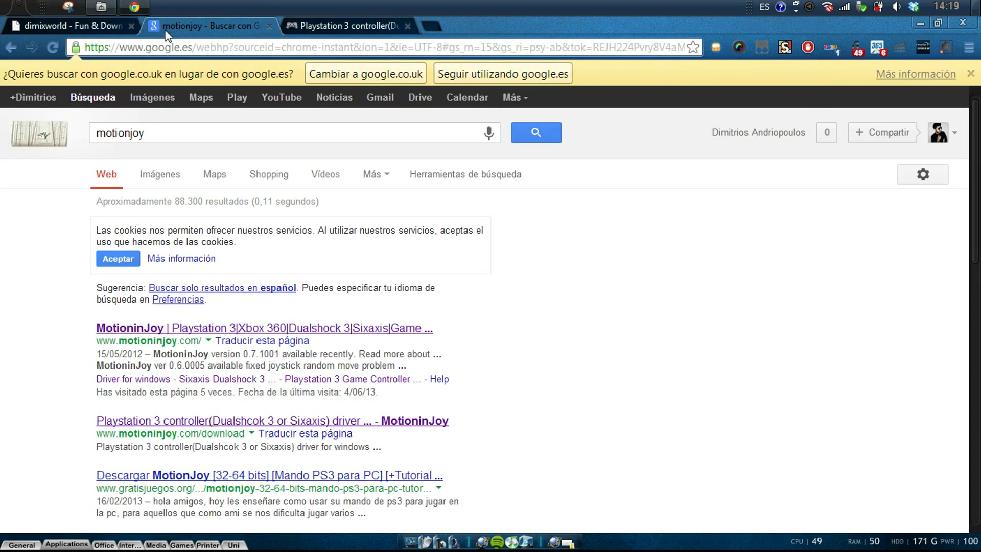
left_click(267, 26)
left_click(267, 25)
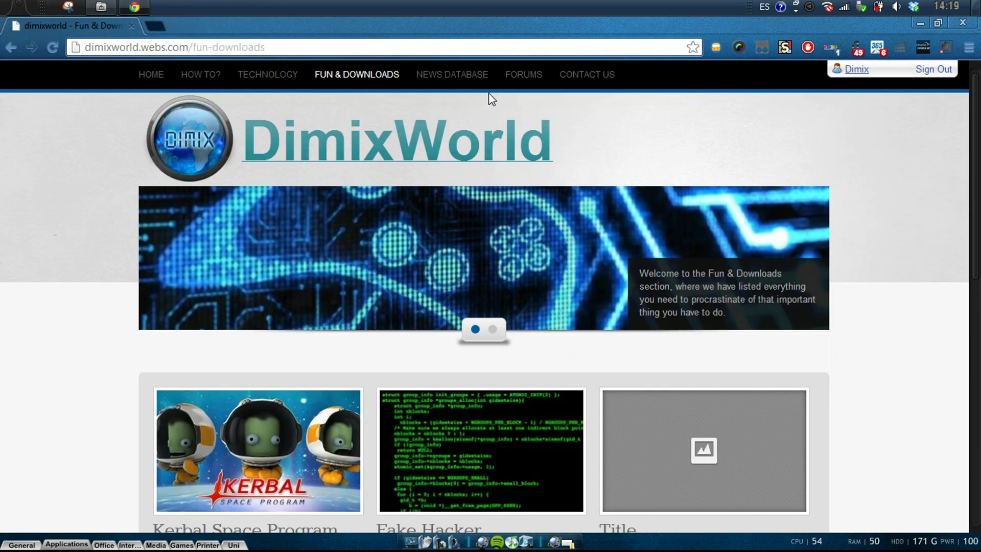
Step: Minimise Chrome and launch the DS3 Tool (MotioninJoy Gamepad Tool) from the dock's Games shortcuts
left_click(920, 23)
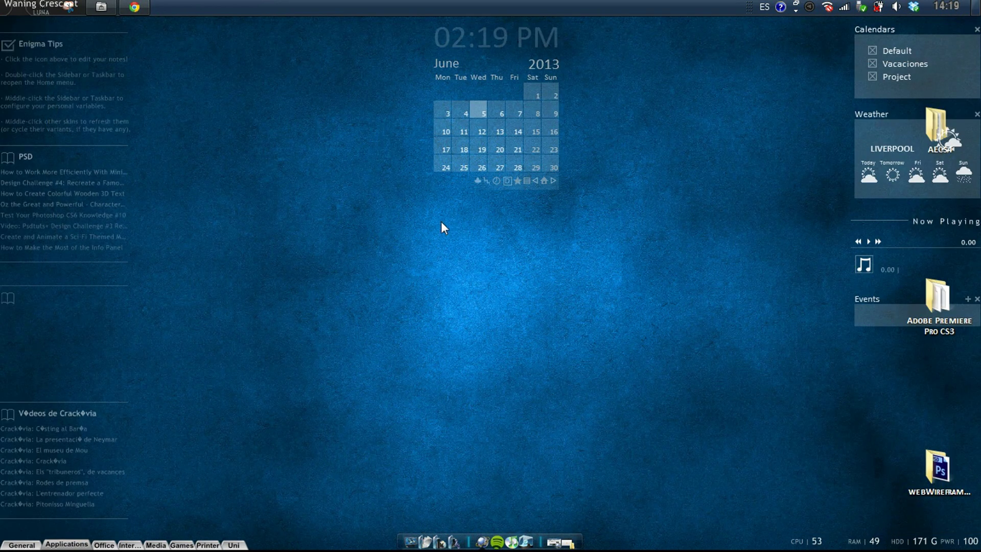
mouse_move(87, 550)
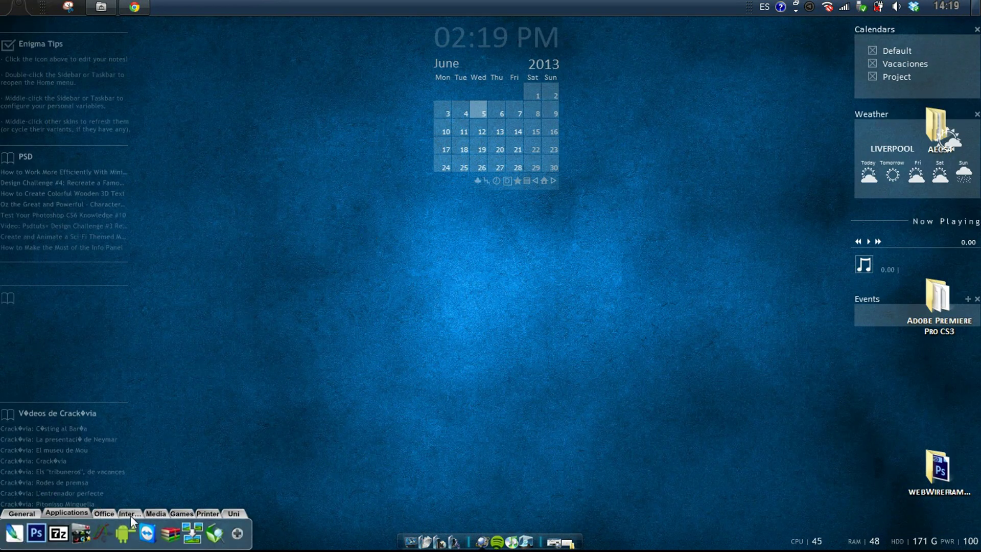
left_click(182, 513)
left_click(215, 534)
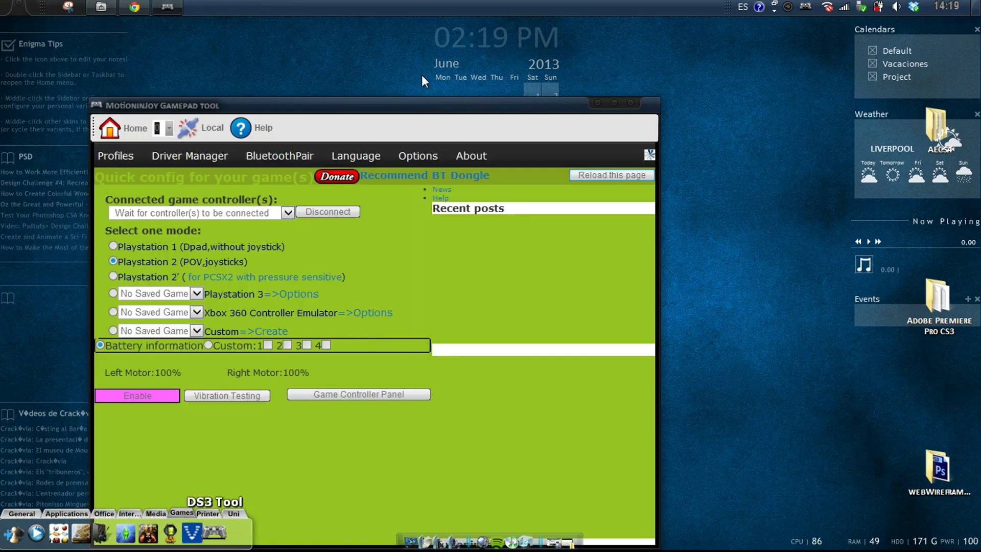
left_click_drag(365, 110, 453, 35)
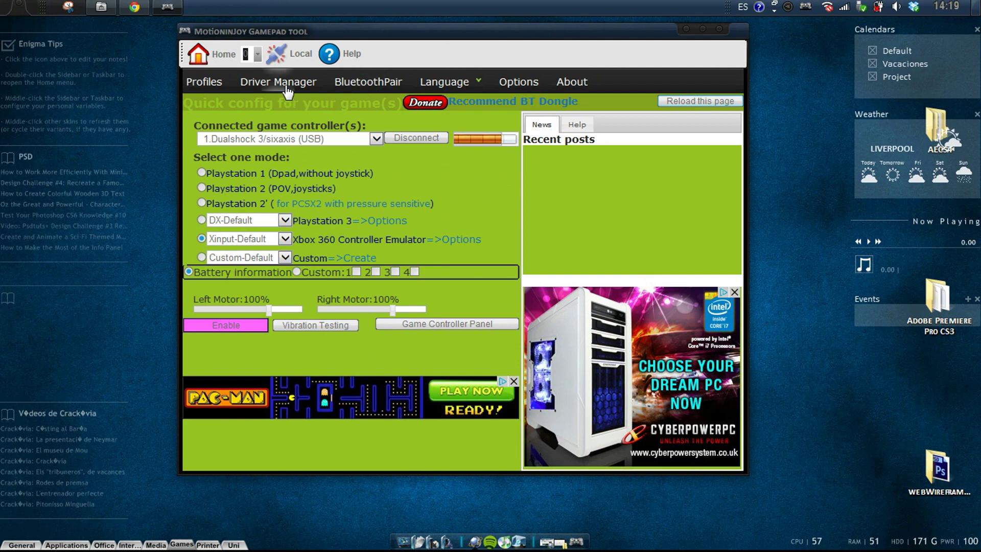
key("alt+F4")
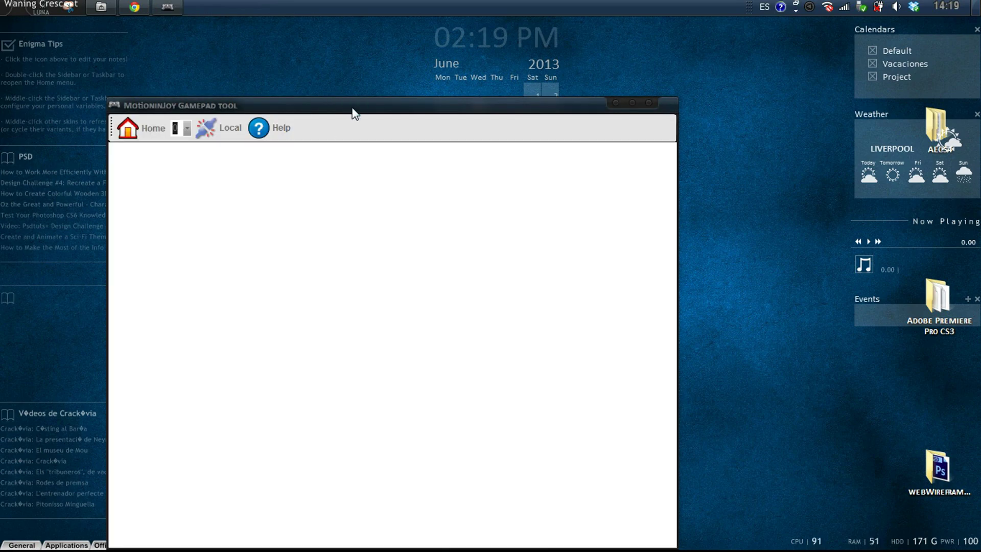
Step: Select the Port_#0003.Hub_#0009 controller entry in Driver Manager, then return to Profiles
left_click_drag(350, 107, 457, 44)
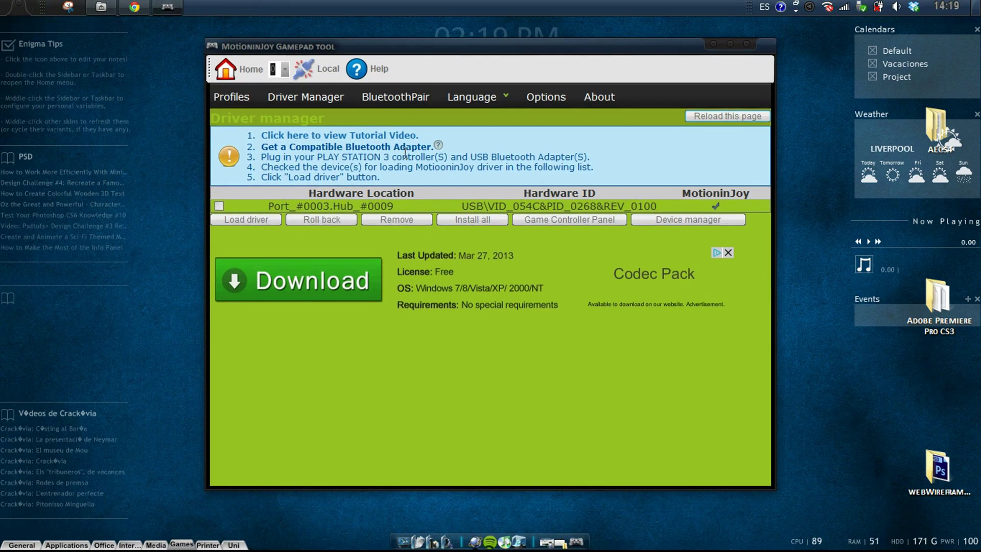
left_click(469, 207)
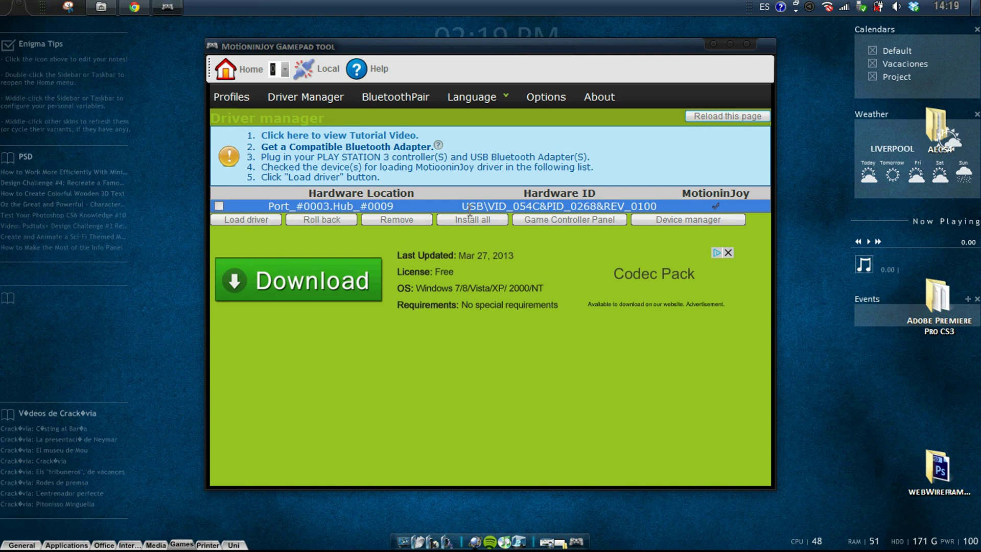
left_click(227, 107)
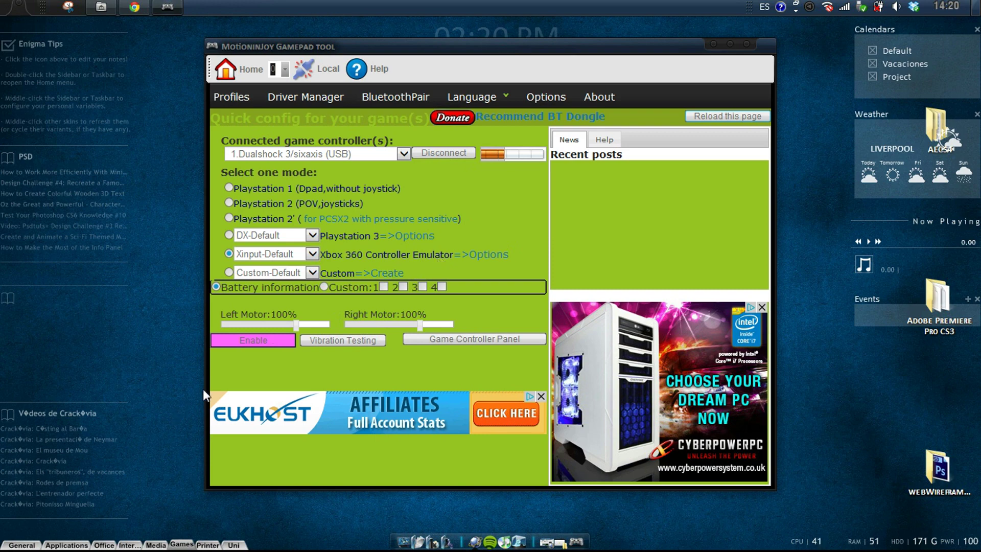
Step: Enable Xbox 360 controller emulation, test it in Windows Game Controllers, and close both test windows
left_click(244, 341)
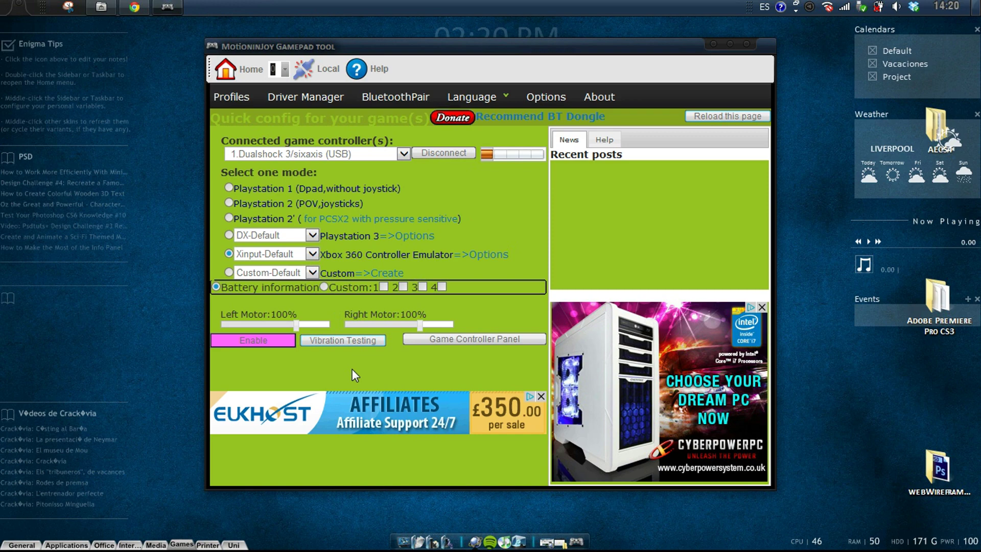
left_click(441, 339)
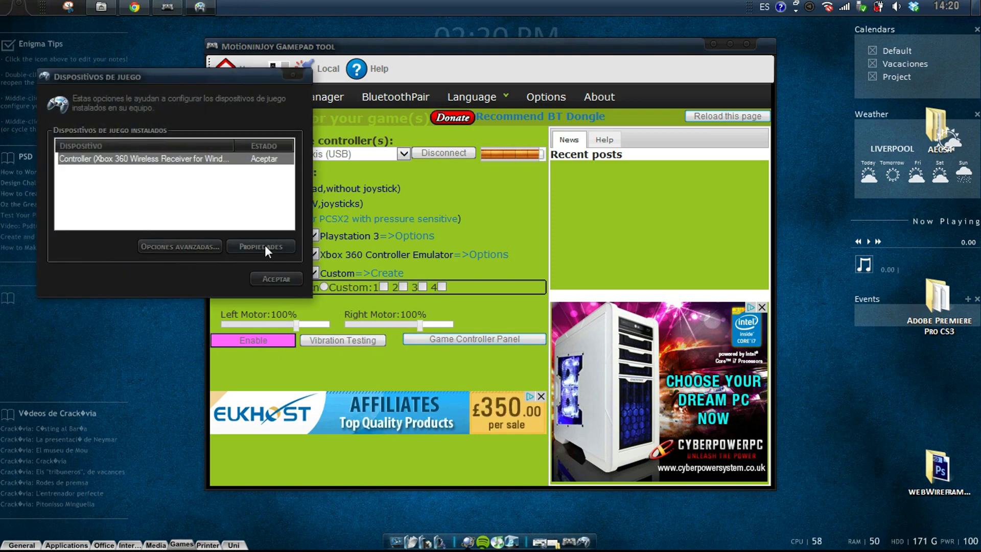
left_click(265, 246)
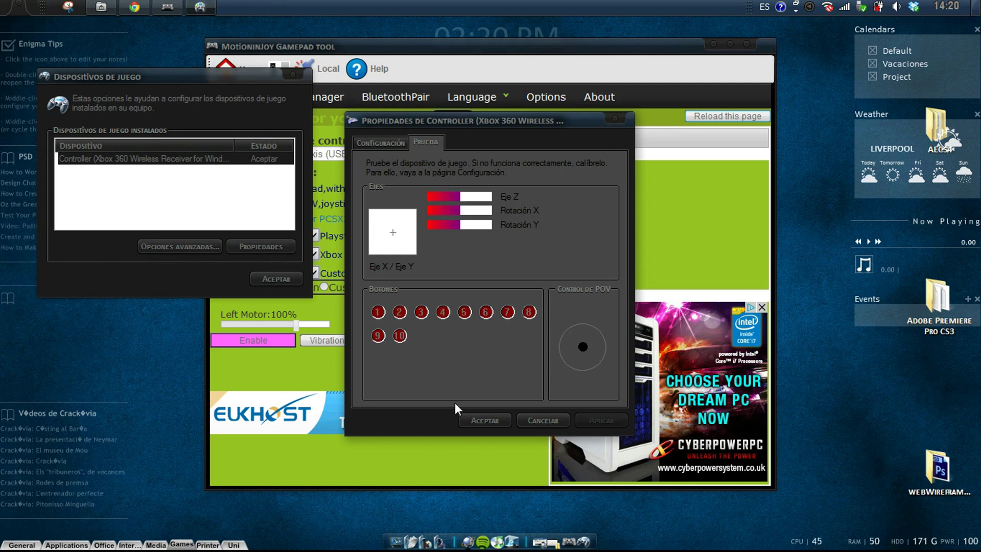
left_click(481, 422)
left_click(287, 279)
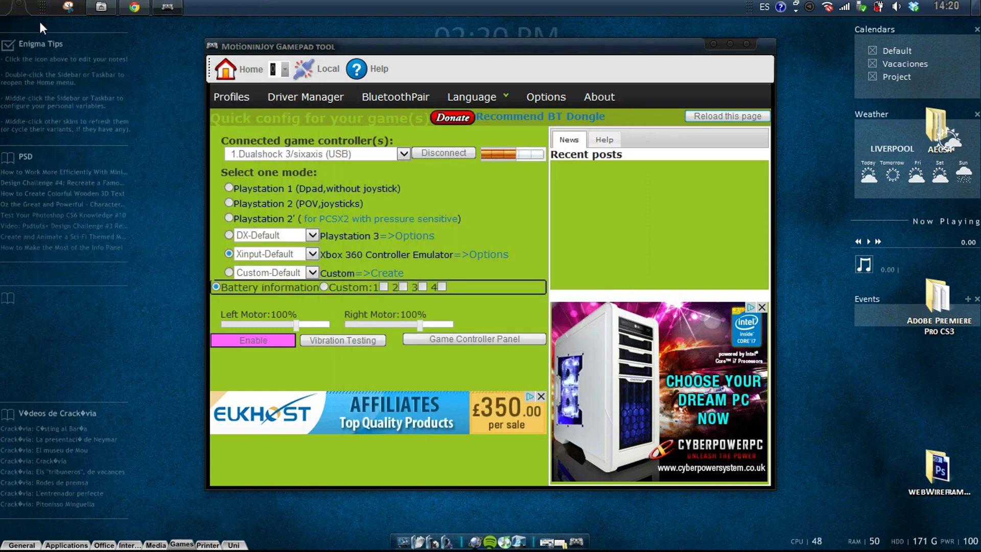
Step: Browse to C:\Archivos de programa (x86)\KONAMI\Pro Evolution Soccer 2013 in Explorer
left_click(98, 7)
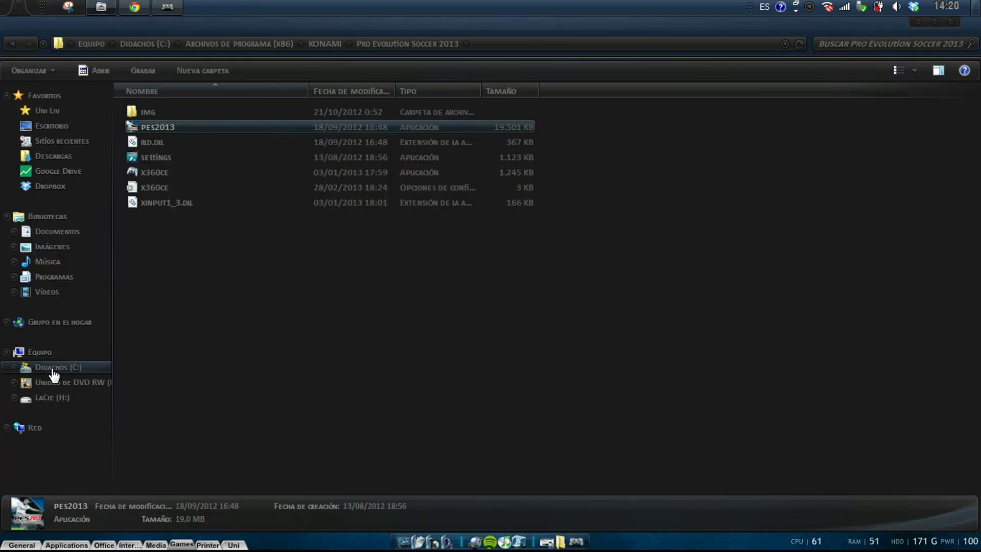
left_click(183, 143)
double_click(183, 142)
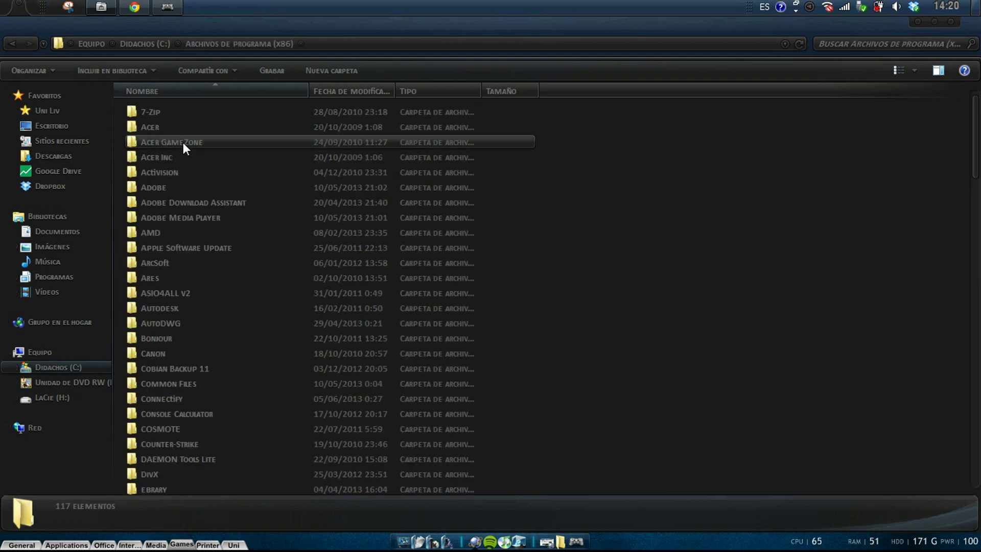
type("konami")
key("Return")
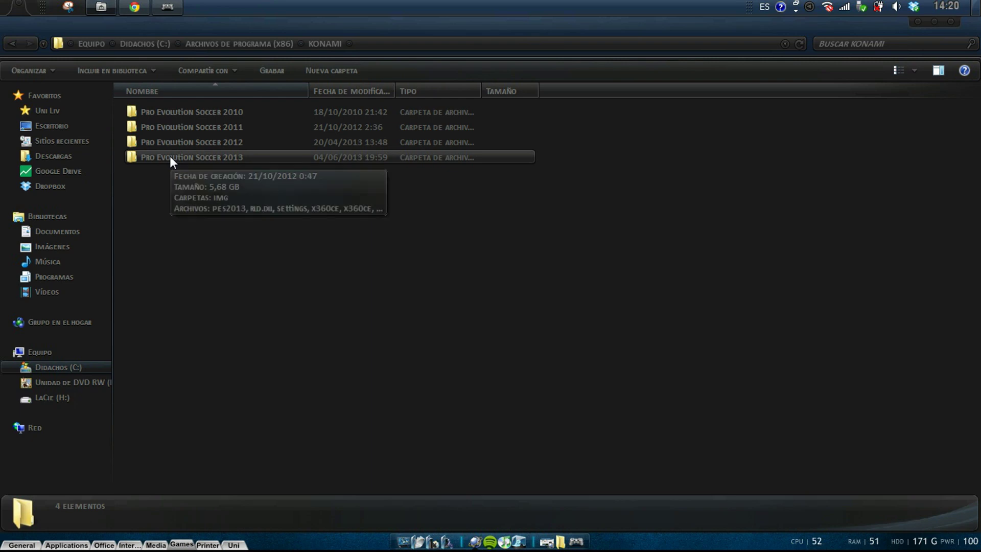
double_click(170, 158)
Step: Launch the game's settings application from the install folder
left_click_drag(174, 237, 133, 170)
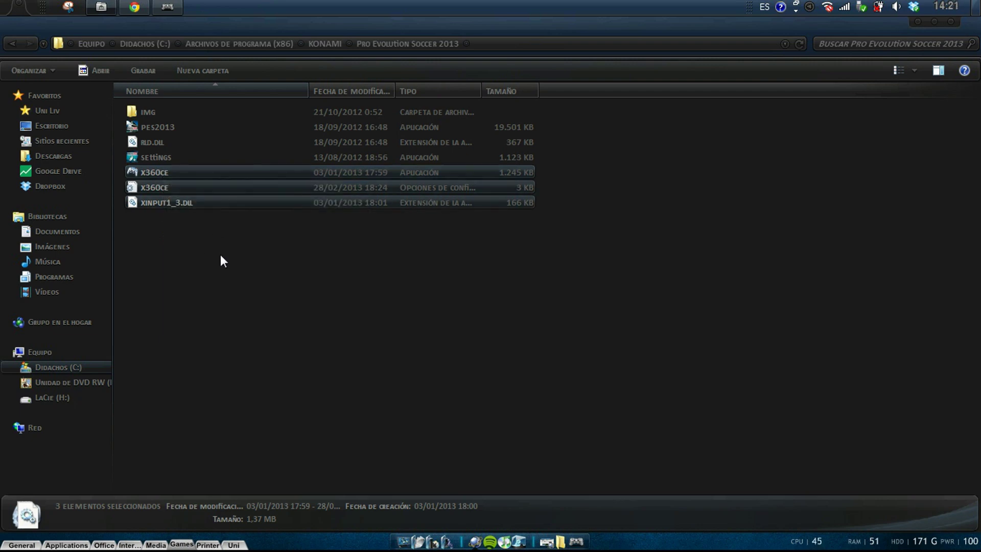
left_click(220, 261)
double_click(163, 157)
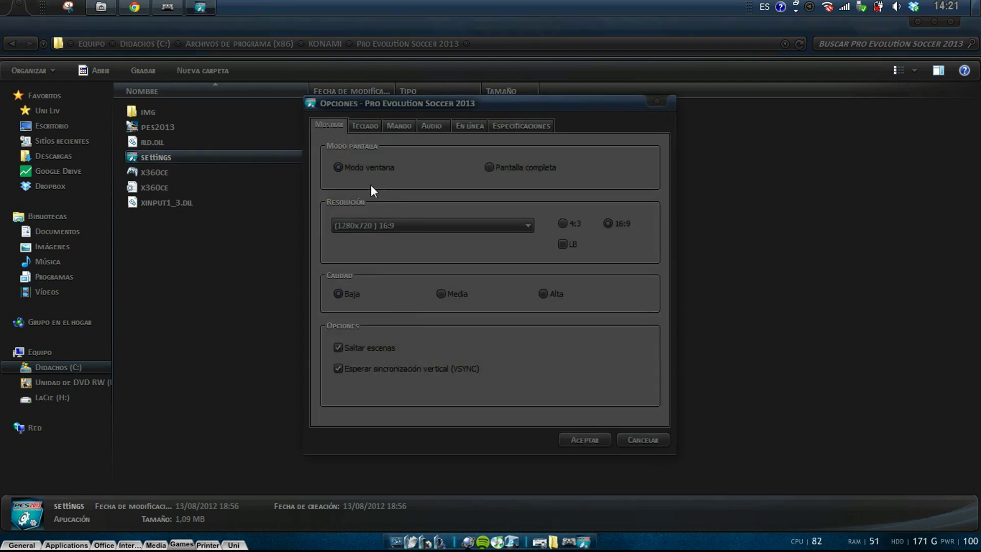
Step: Assign the Xbox 360 controller to Mando 2 in the controller settings
left_click(386, 124)
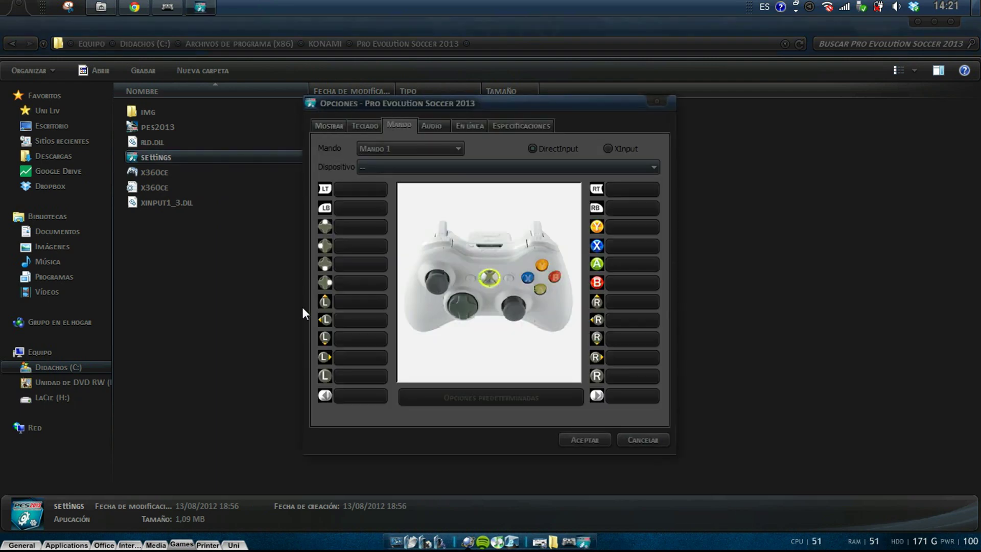
left_click(442, 144)
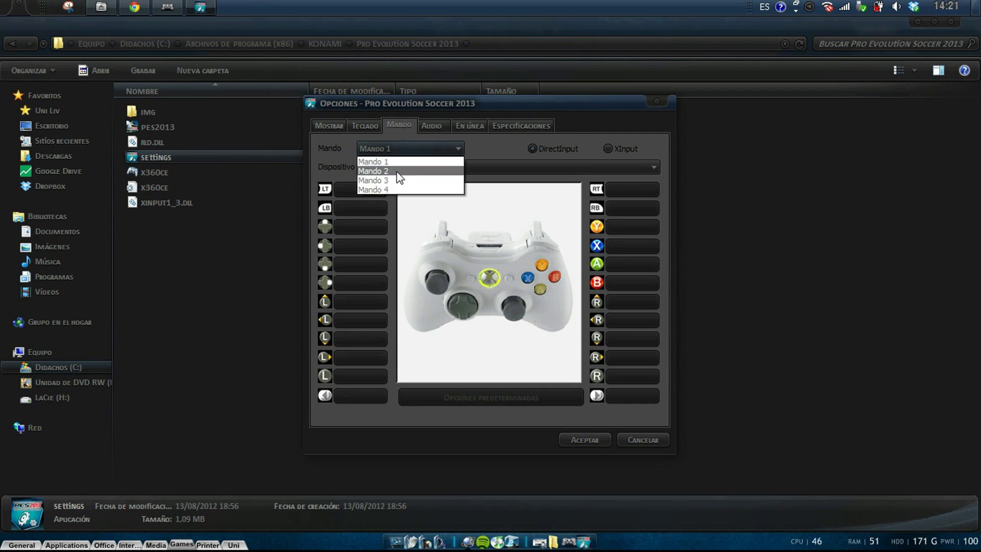
left_click(397, 163)
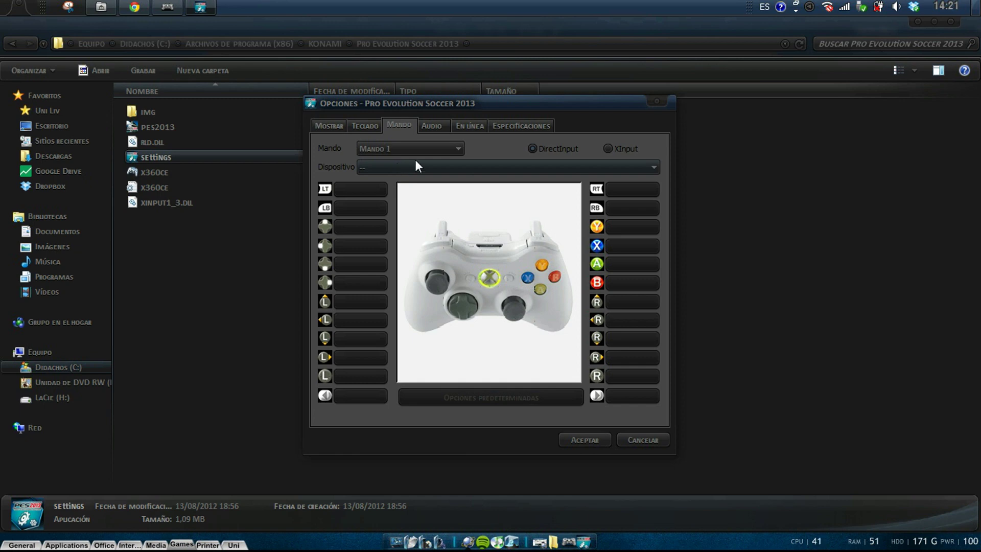
left_click(415, 147)
left_click(415, 149)
left_click(415, 150)
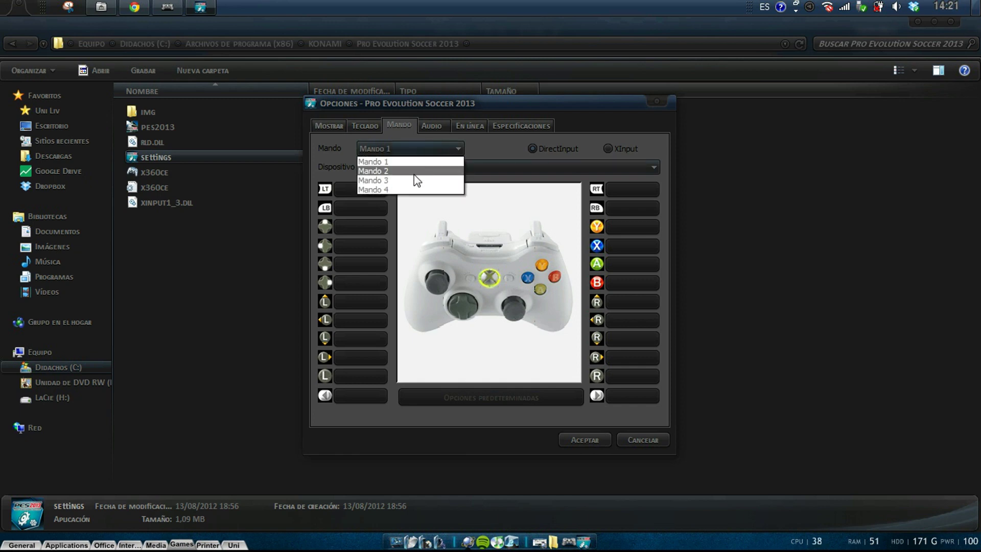
left_click(415, 173)
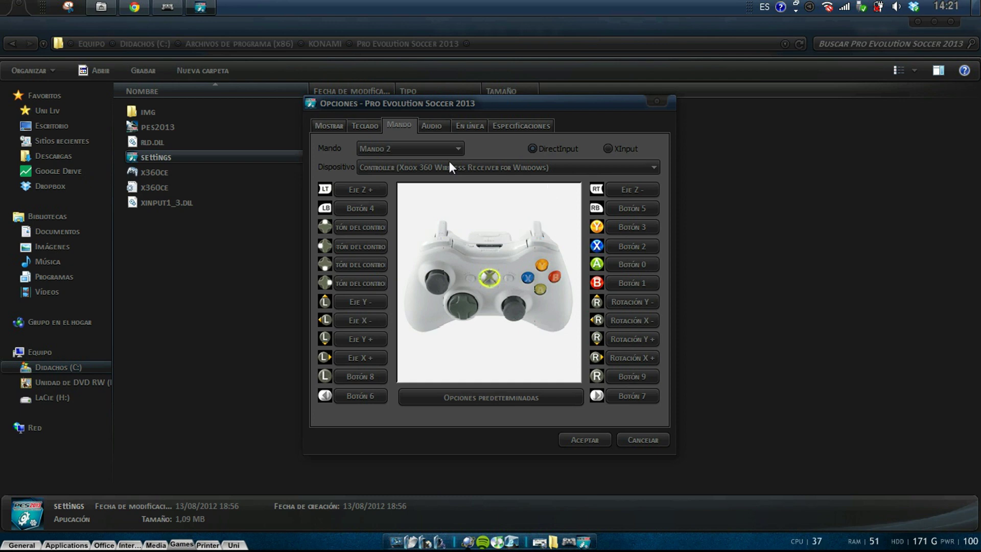
Step: Review the keyboard (Teclado) bindings and save the settings with Aceptar
left_click(372, 130)
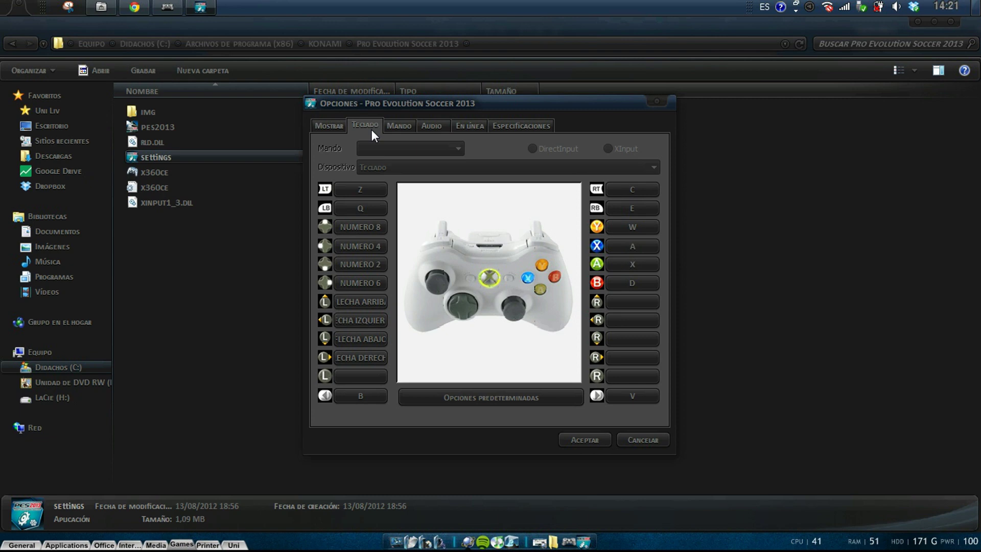
left_click(404, 125)
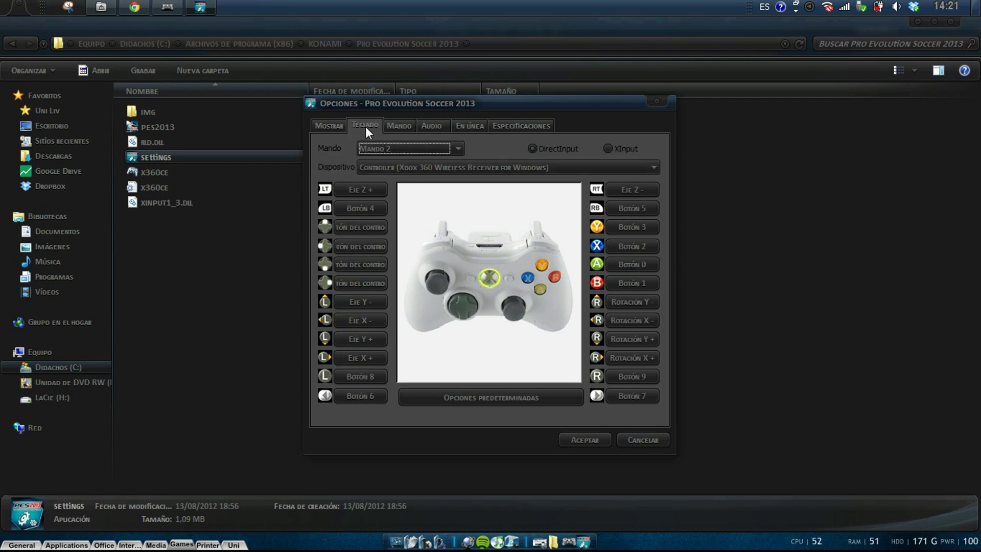
left_click(366, 126)
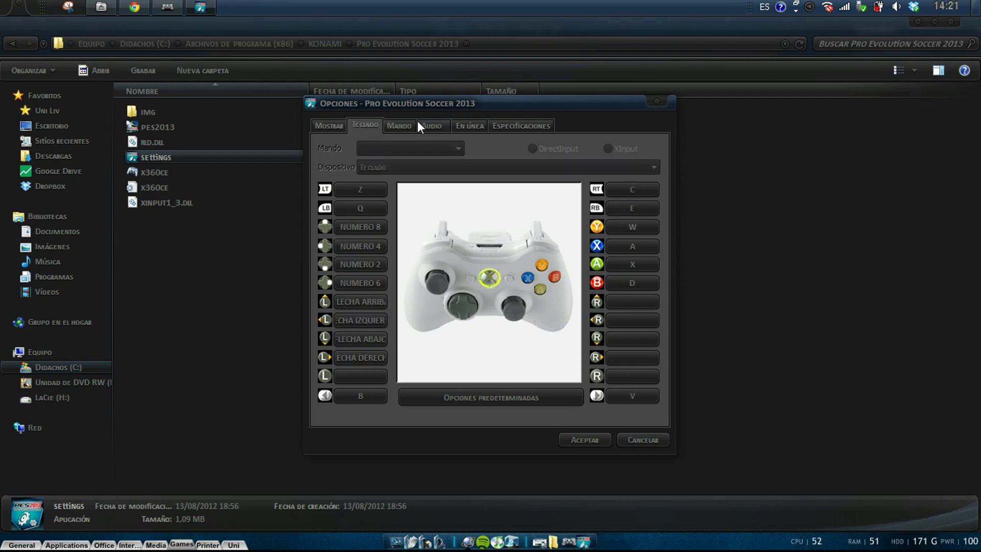
left_click(584, 439)
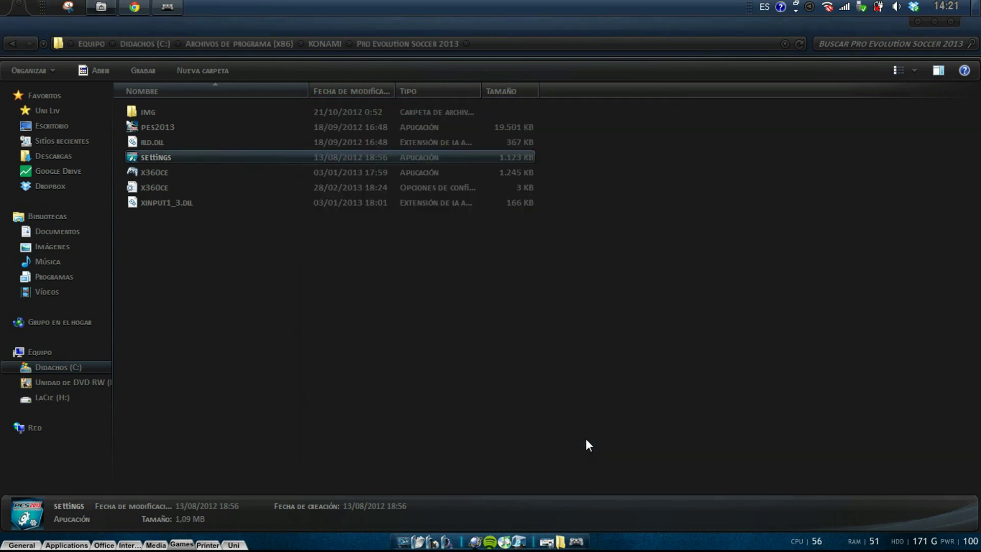
Step: Launch PES2013 from the game folder and wait for the Press Any Button screen
double_click(161, 130)
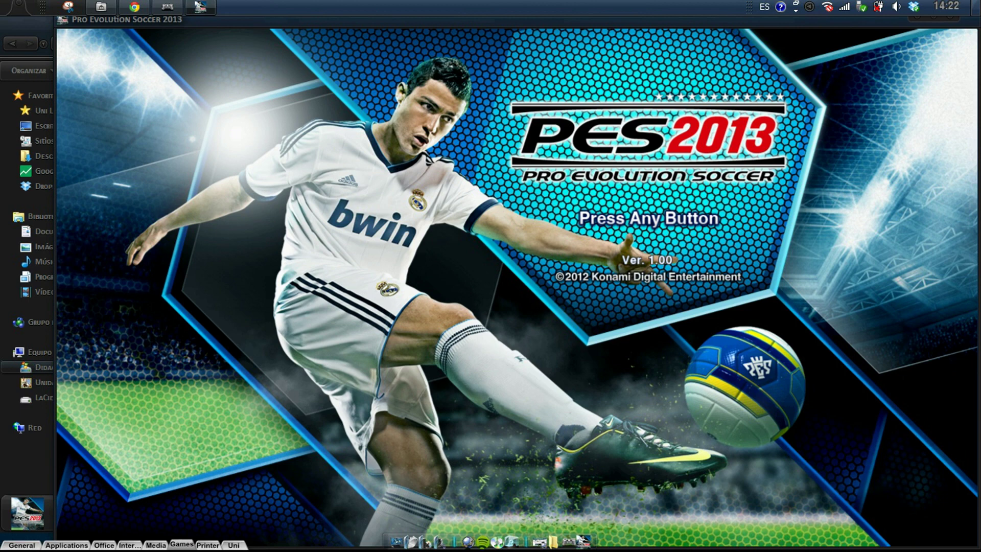
Step: Pass the title screen and open Match > Exhibition Match
key("Return")
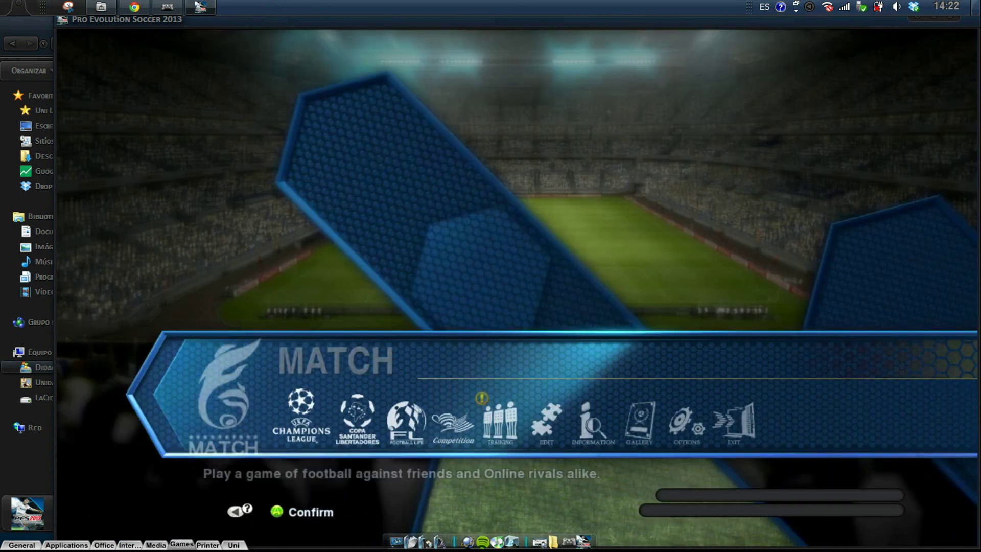
key("Return")
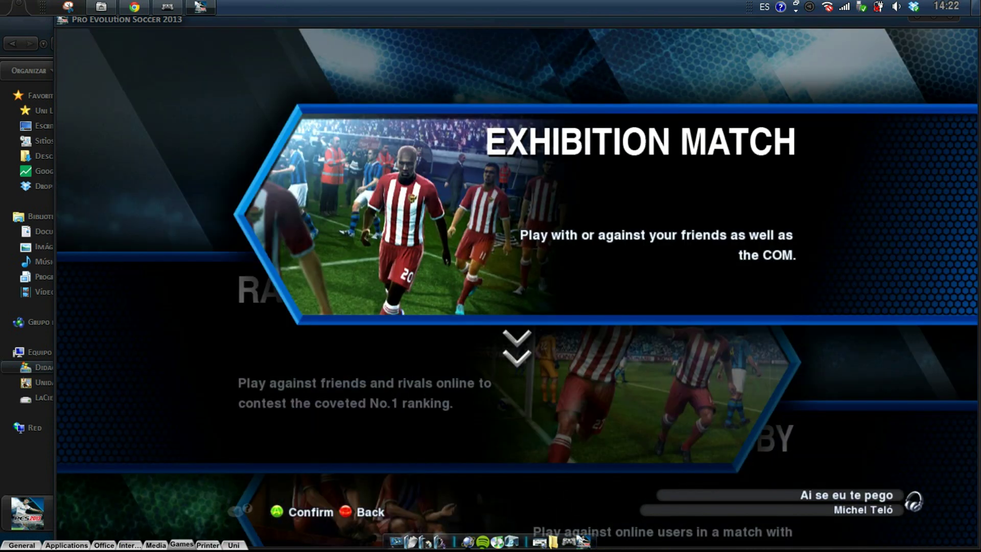
key("Return")
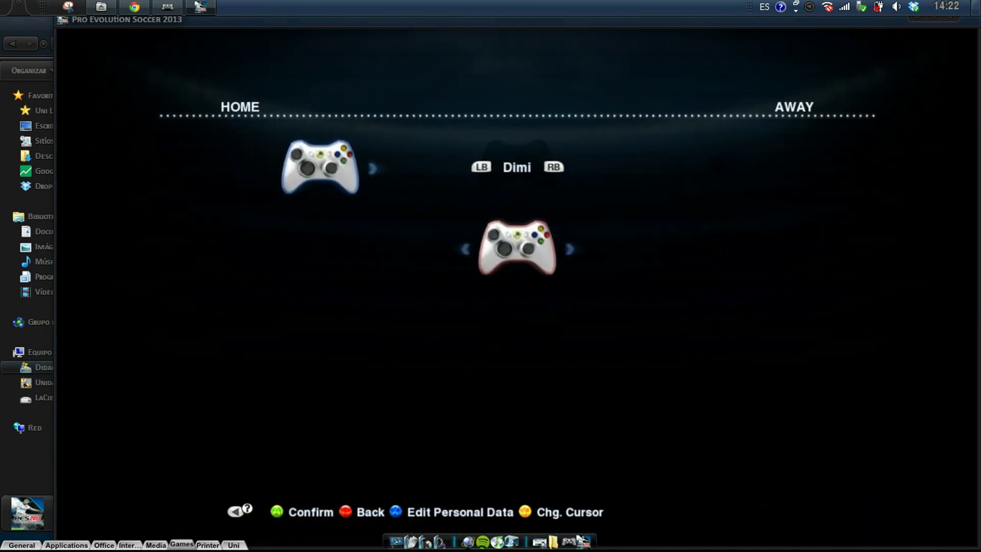
Step: Put one controller on HOME and the other on AWAY, then confirm sides
key("Right")
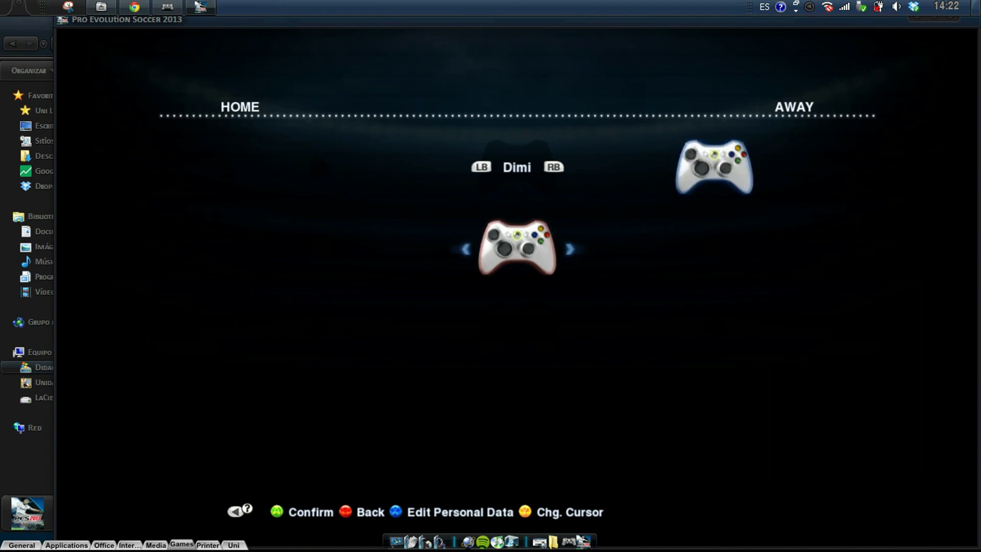
key("Left")
key("Right")
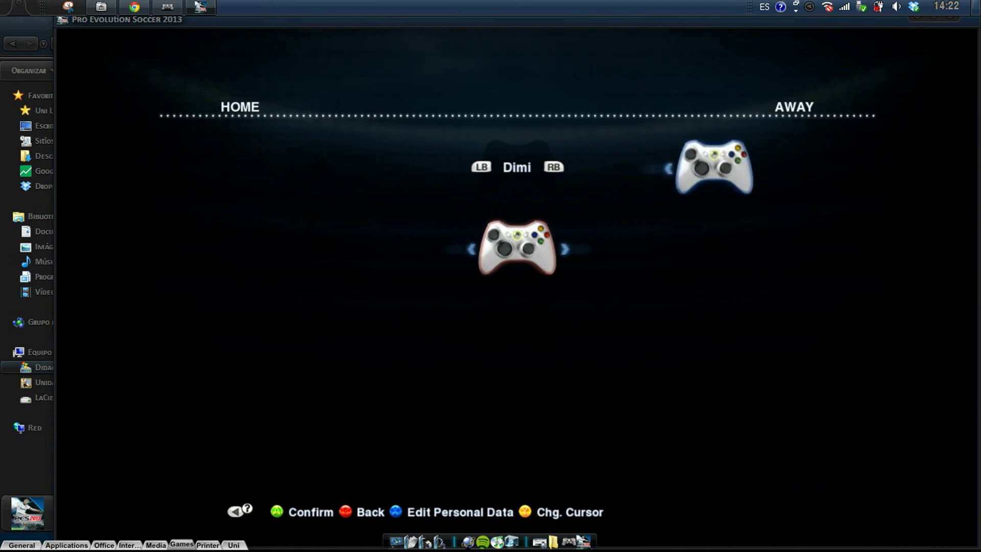
key("Left")
key("Left")
key("Right")
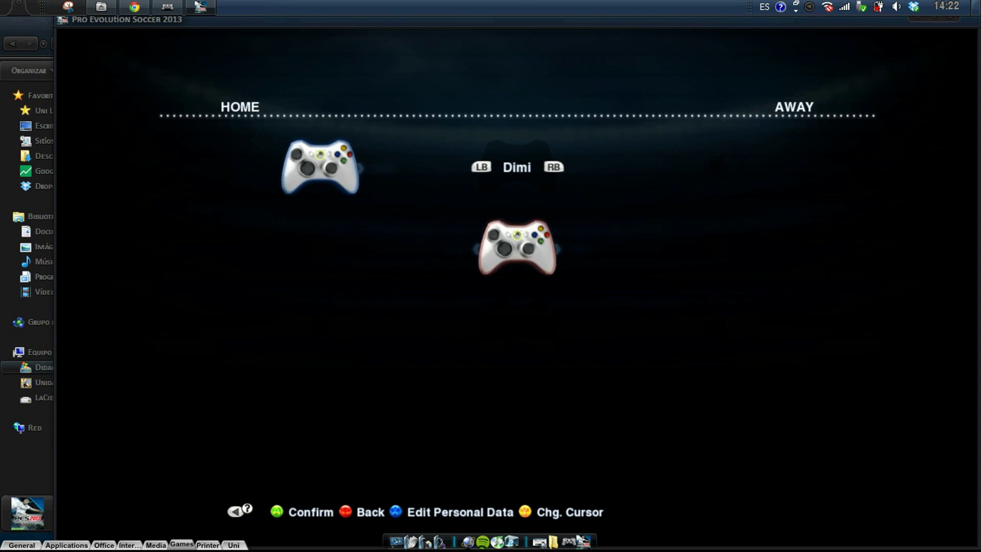
key("Right")
key("Left")
key("Left")
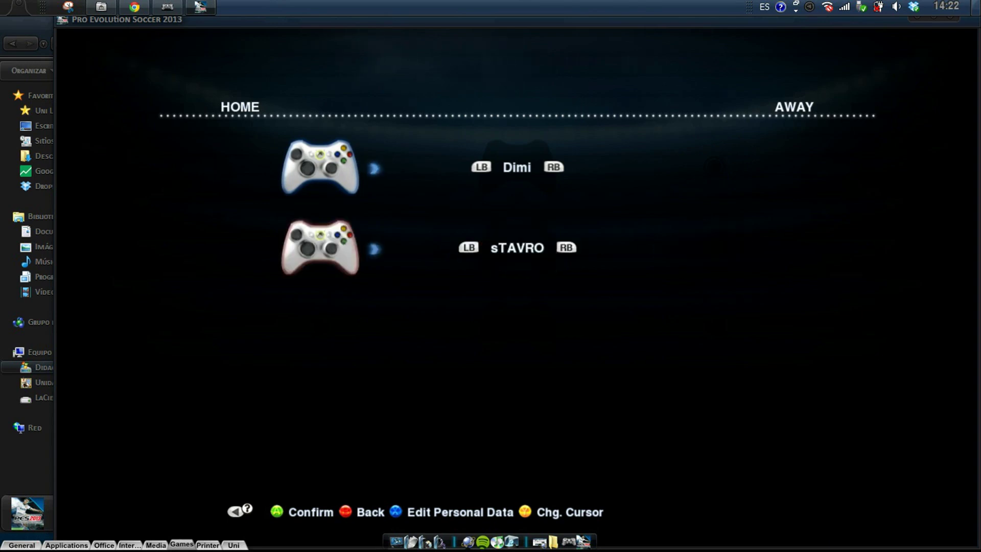
key("Right")
key("Right")
key("Return")
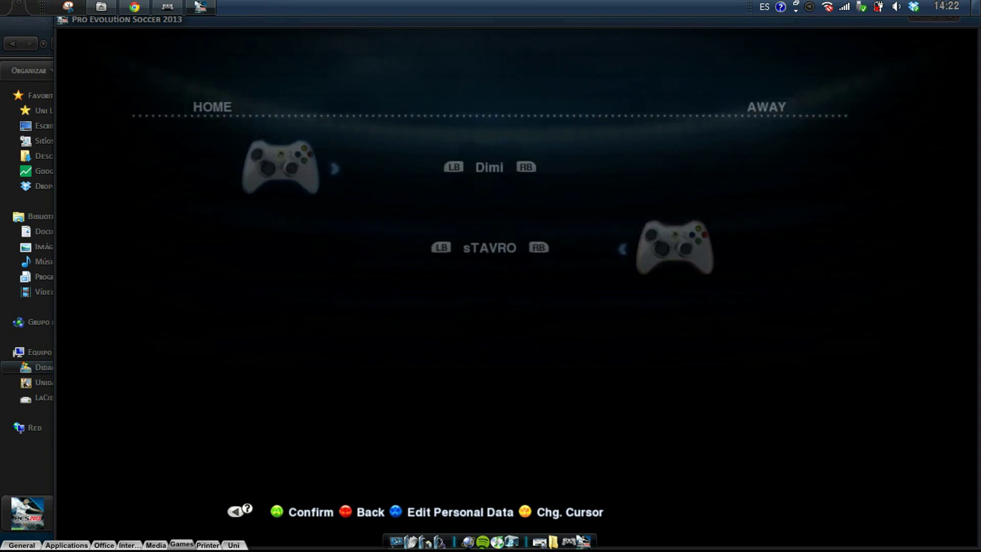